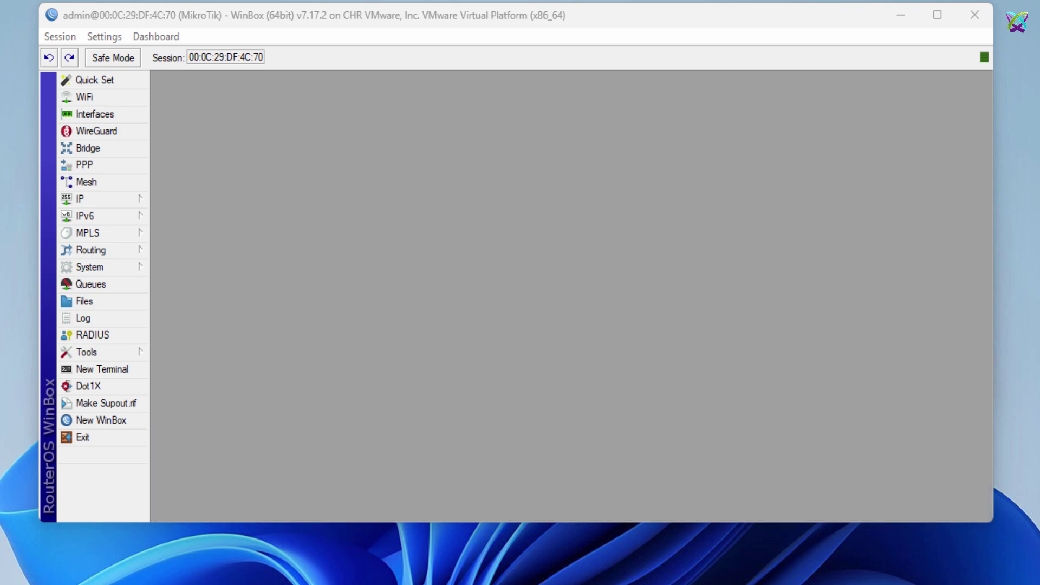
Step: Open the SNMP Settings window from the IP menu
click(91, 204)
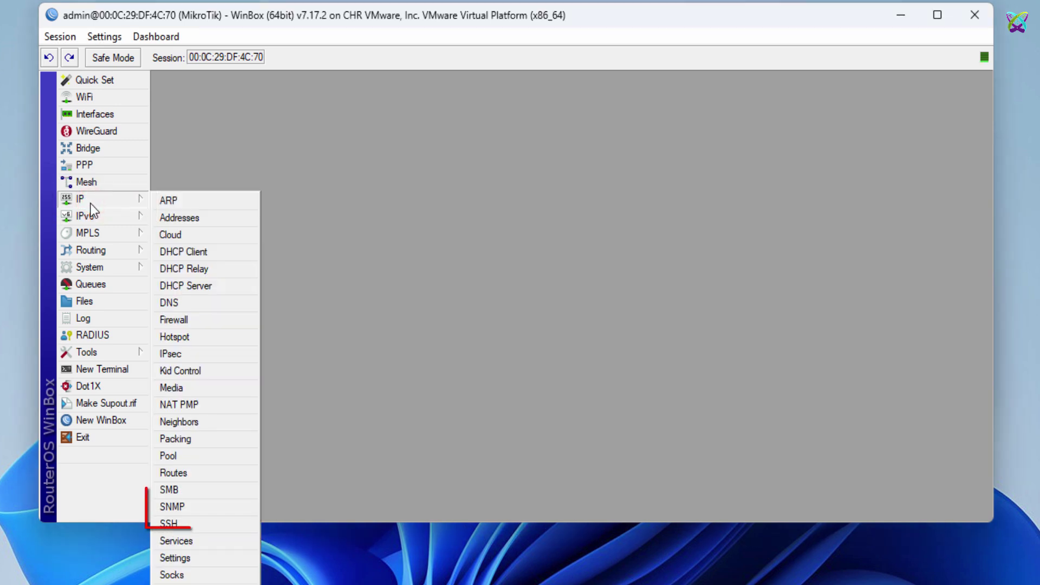
click(197, 506)
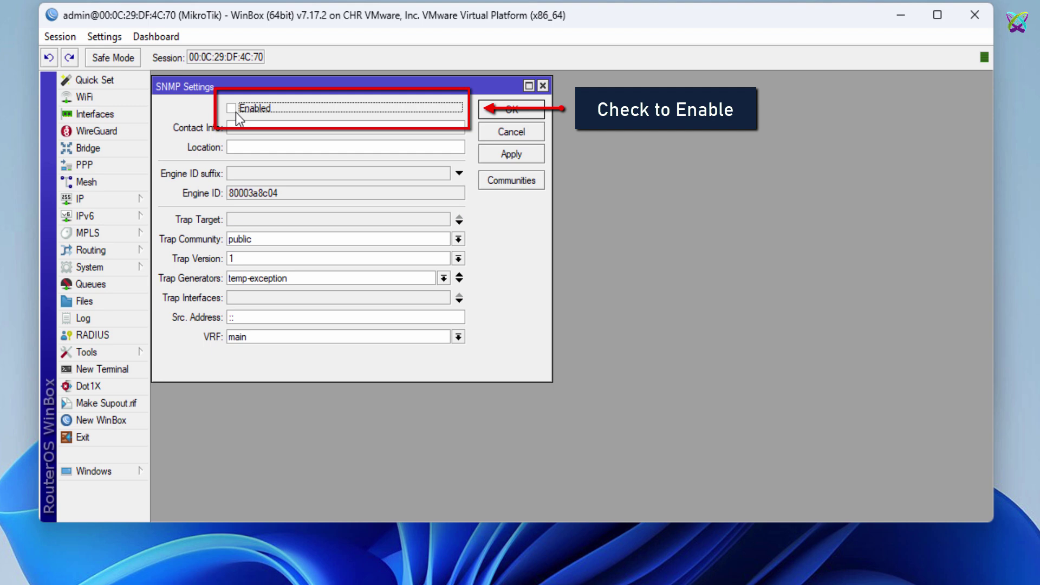
Step: Enable SNMP with the contact e-mail and location IT, and apply
click(388, 127)
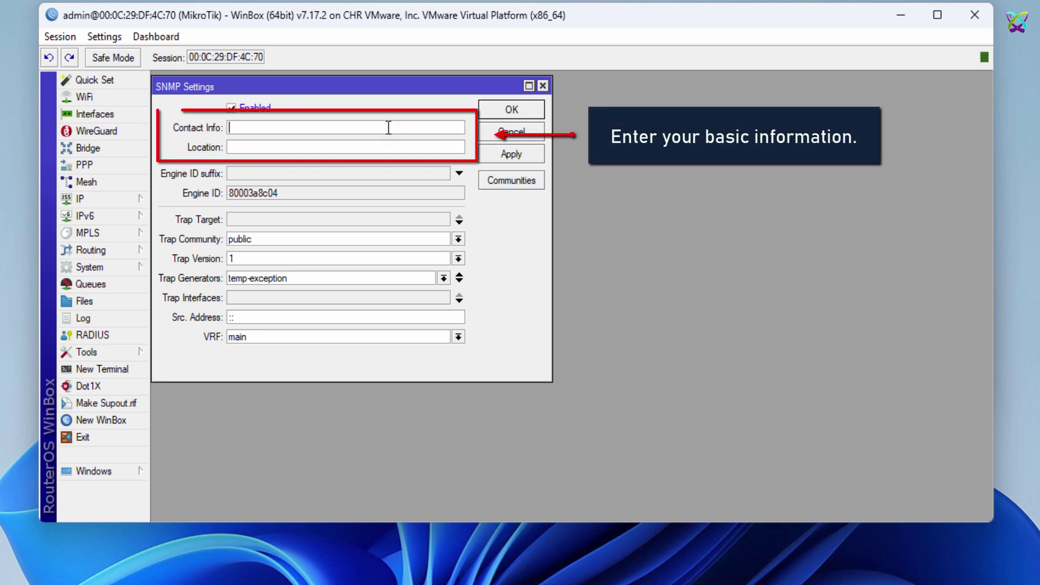
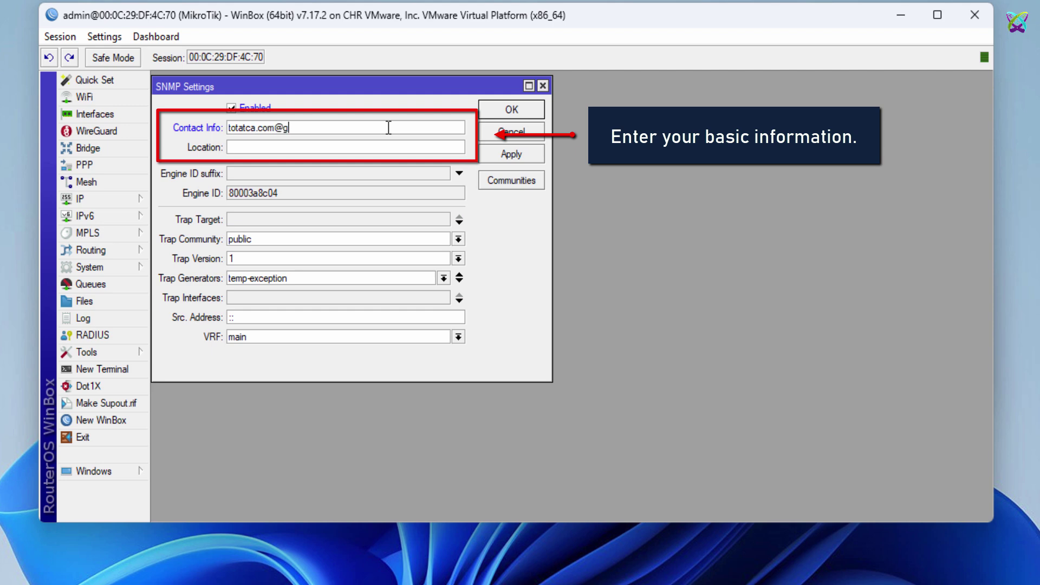
key(Tab)
text(IT)
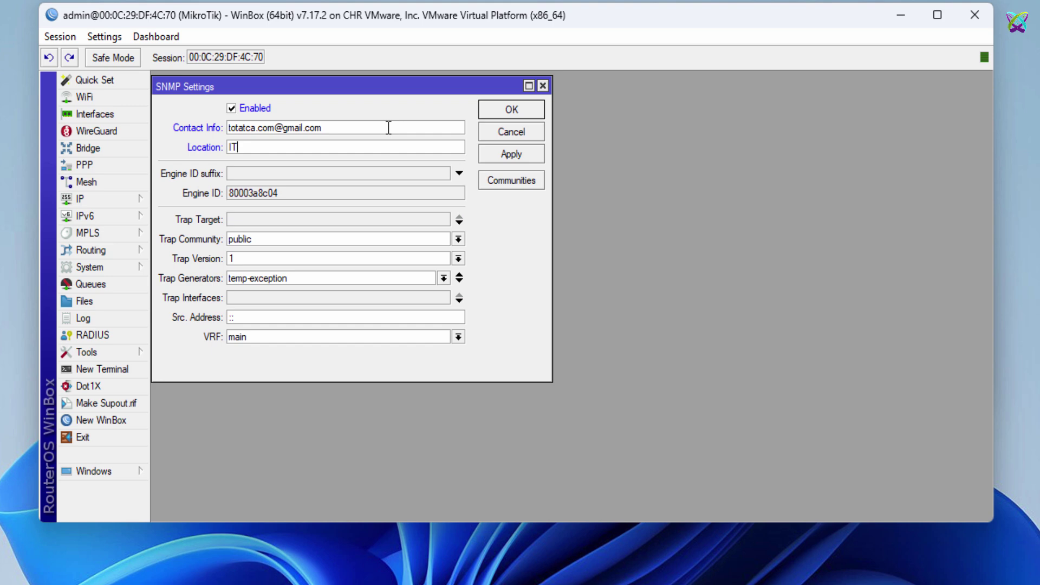
click(509, 160)
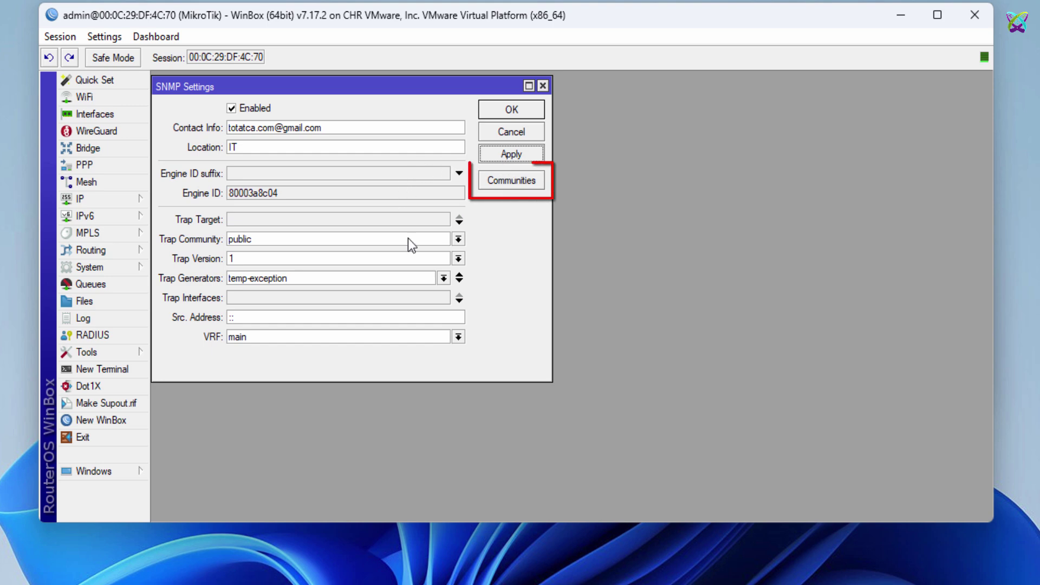
Step: Add a new community from the SNMP Communities list and name it totatca_v3
click(522, 181)
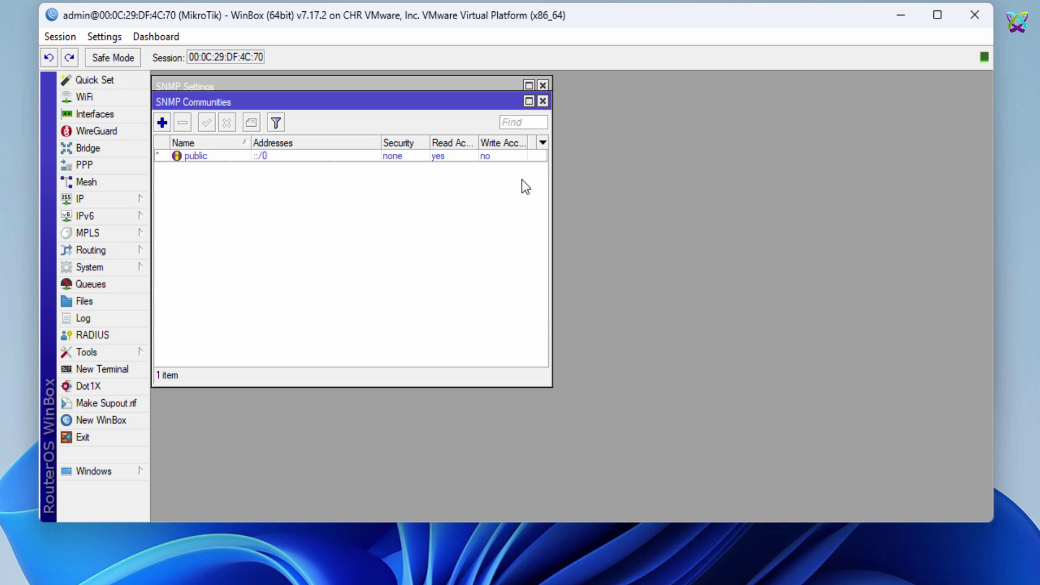
click(164, 123)
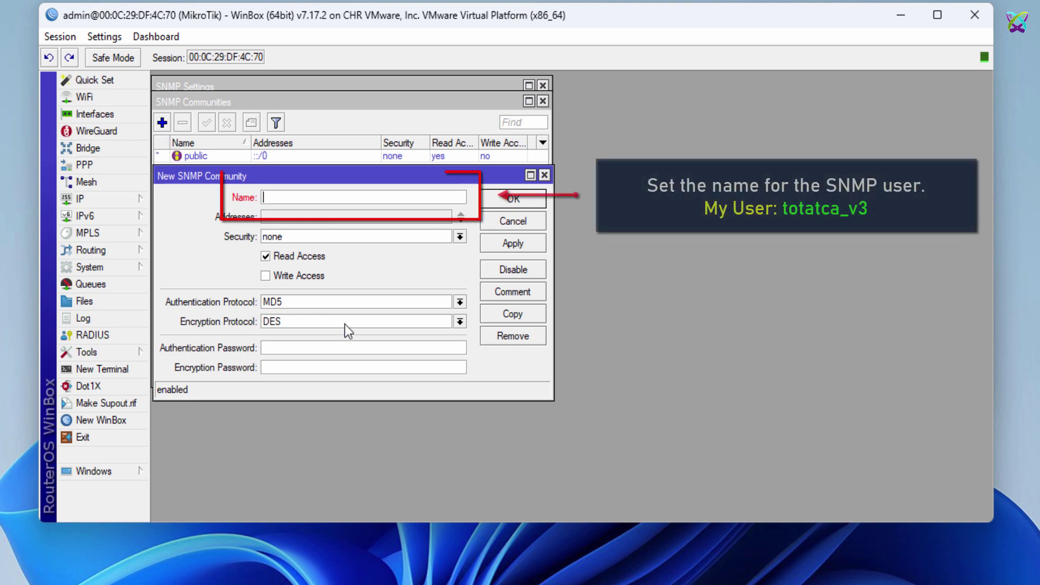
text(totatca)
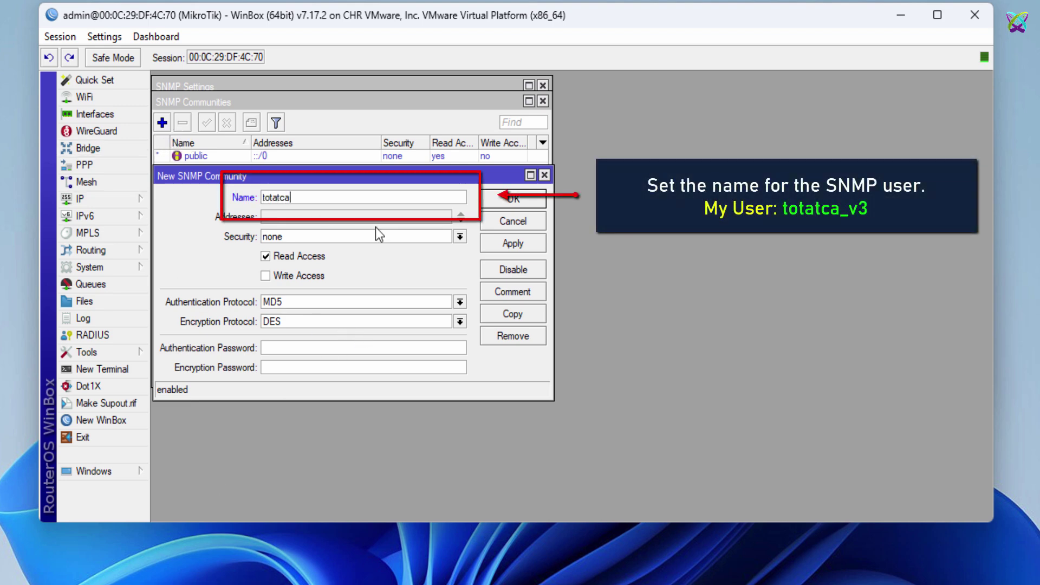
text(_v3)
Step: Set the community's security to authorized, authentication to SHA1 and encryption to AES
click(406, 238)
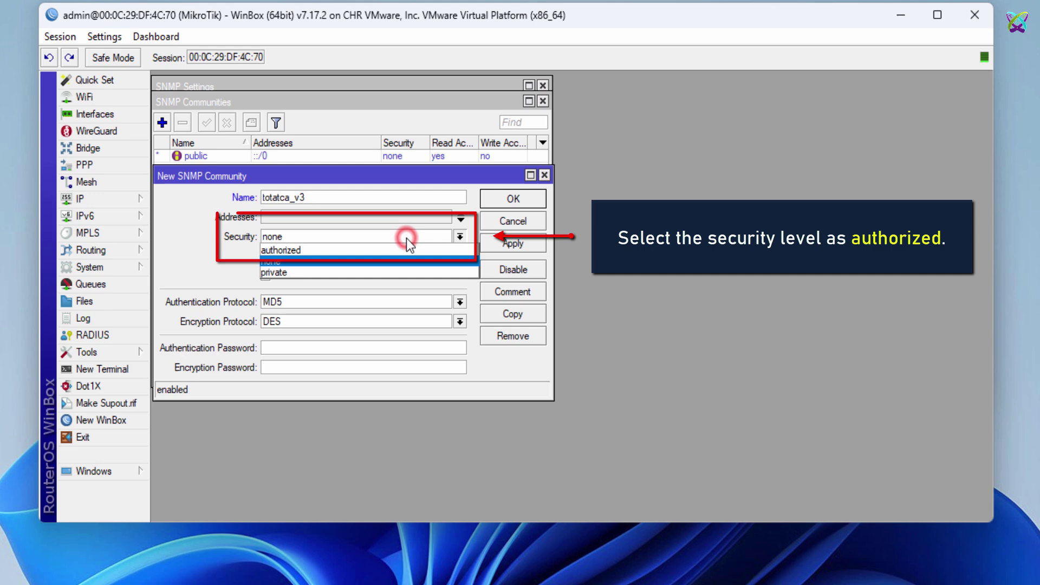
click(296, 251)
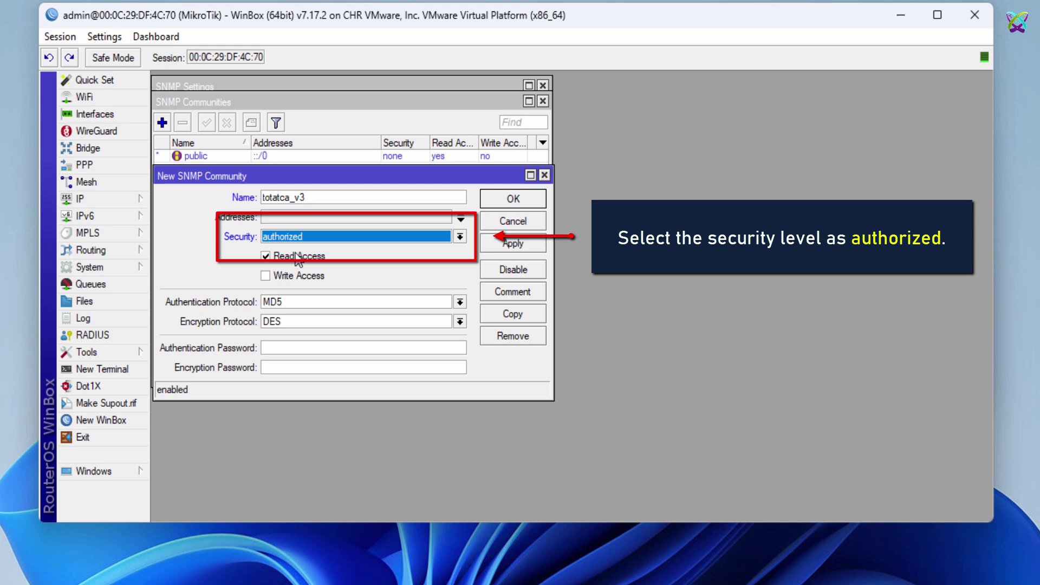
click(461, 302)
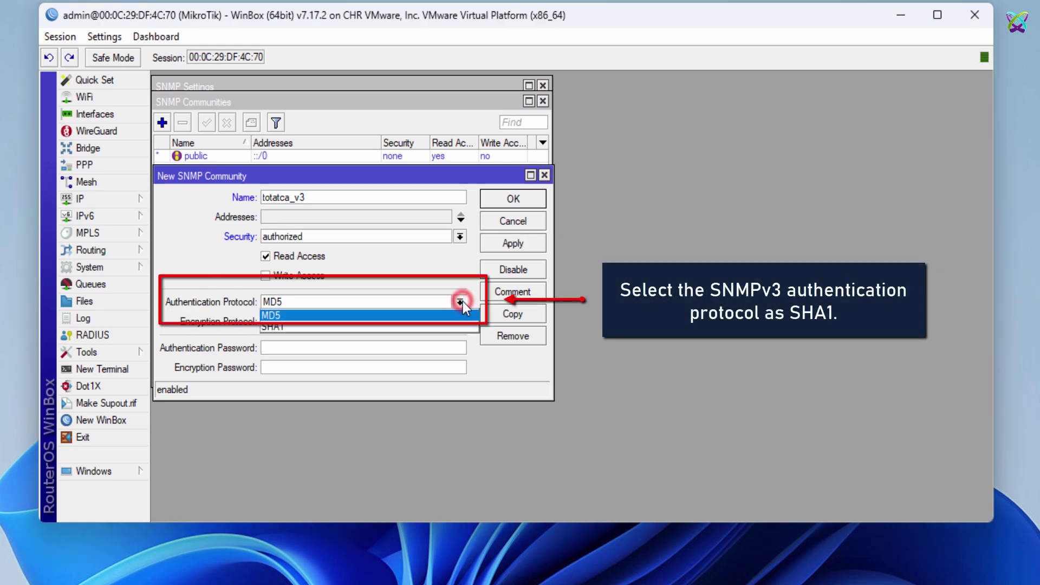
click(281, 326)
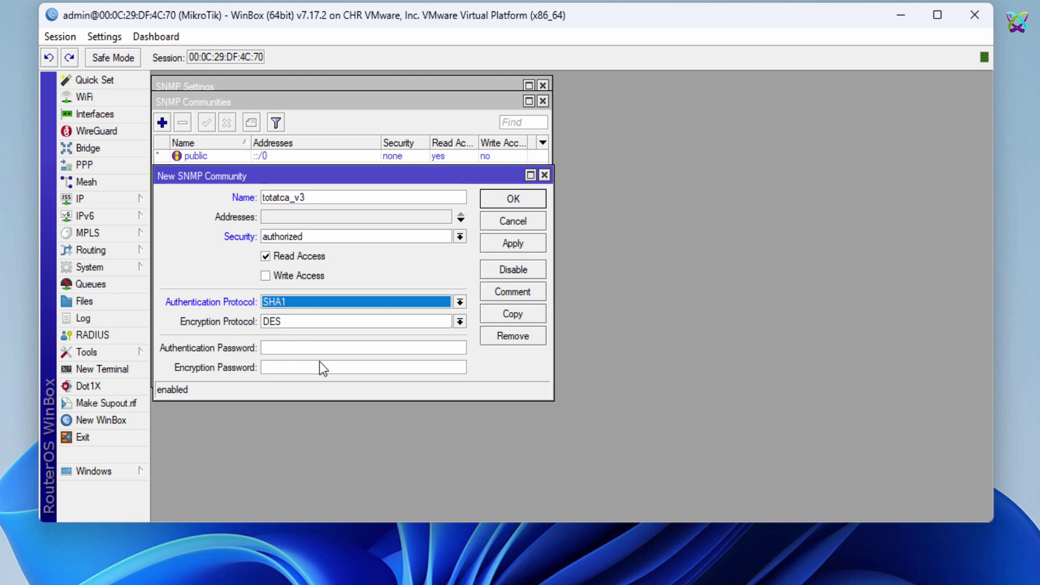
click(461, 322)
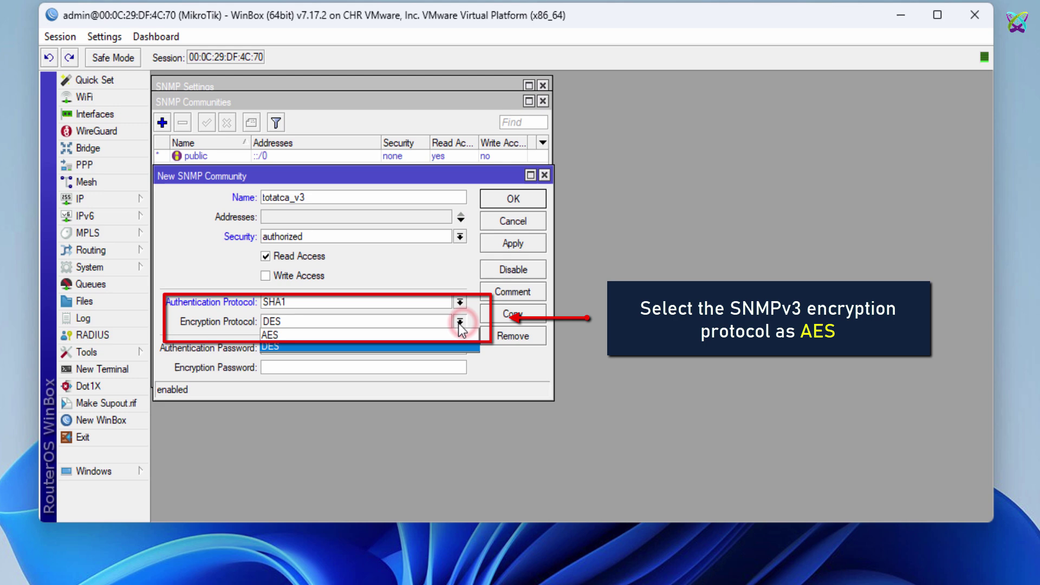
click(273, 334)
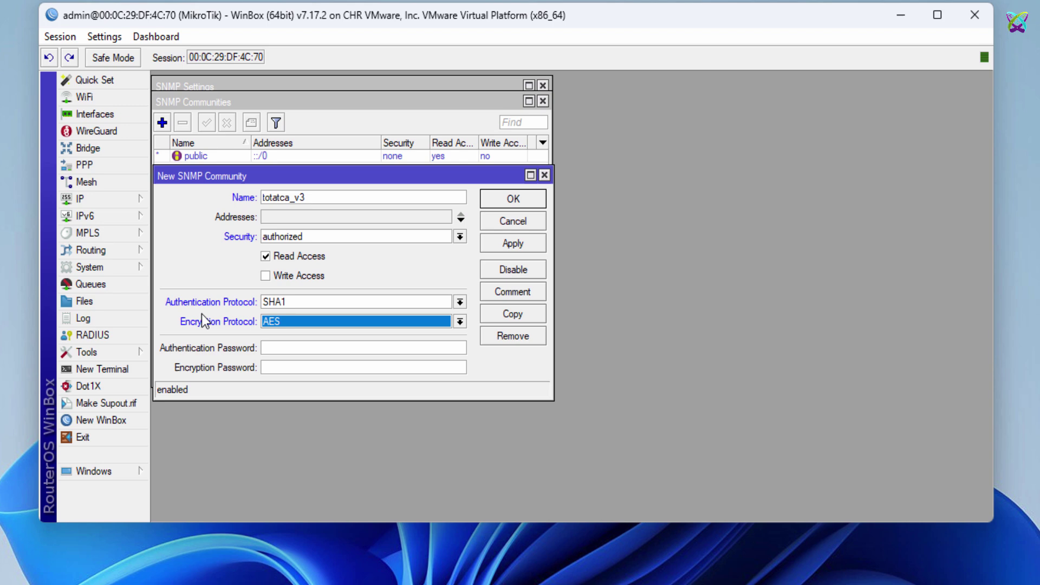
Step: Enter totatca_v3's authentication and encryption passwords, save it, and close the Communities list
click(447, 348)
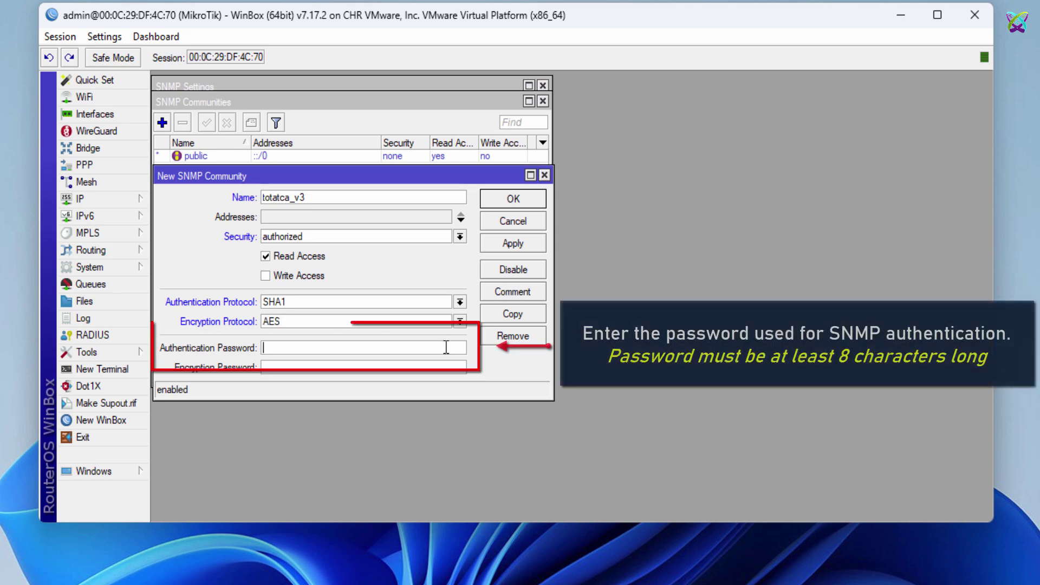
text(****)
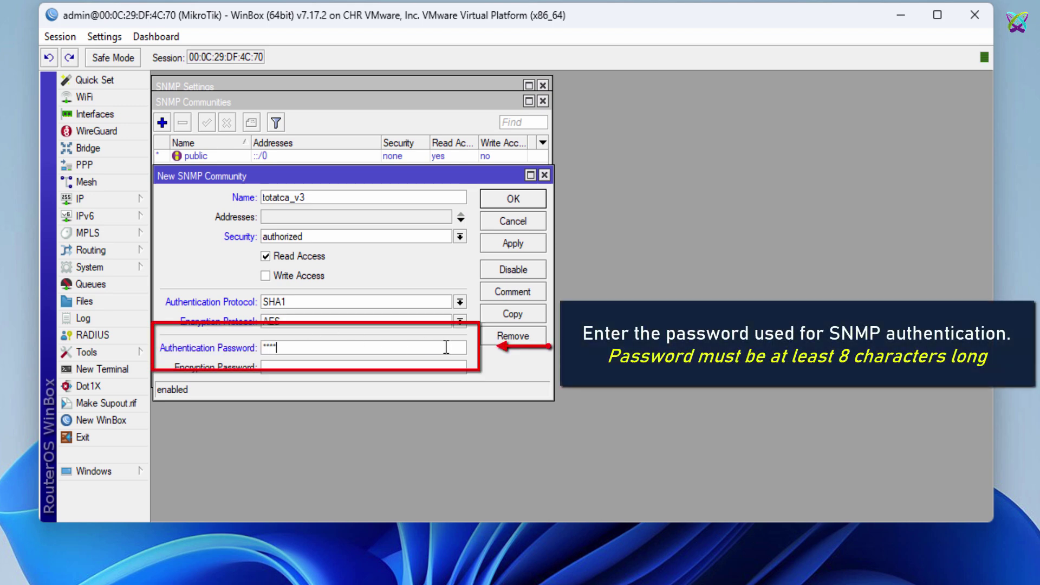
text(**)
key(Tab)
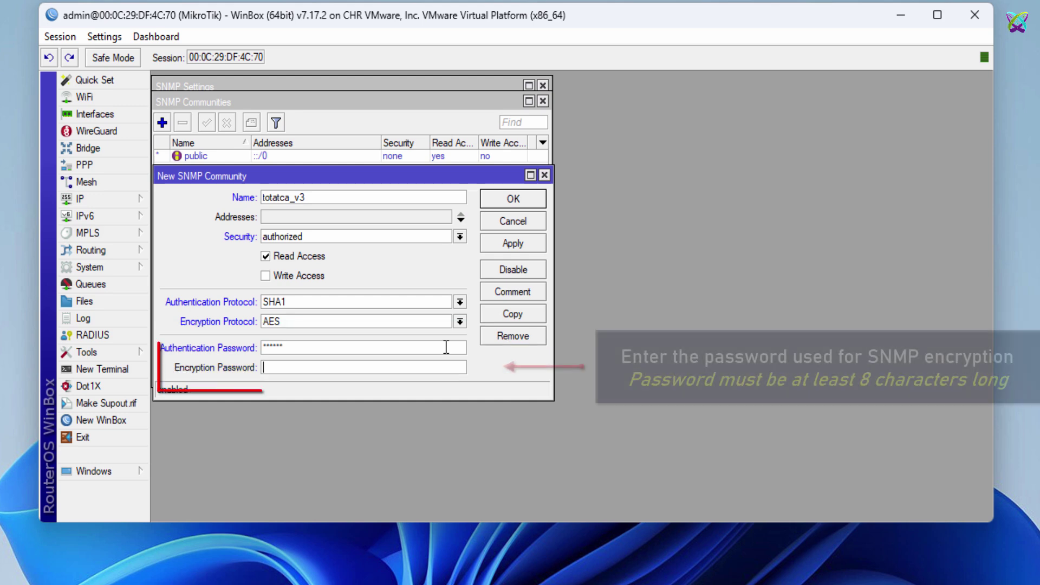
text(*****)
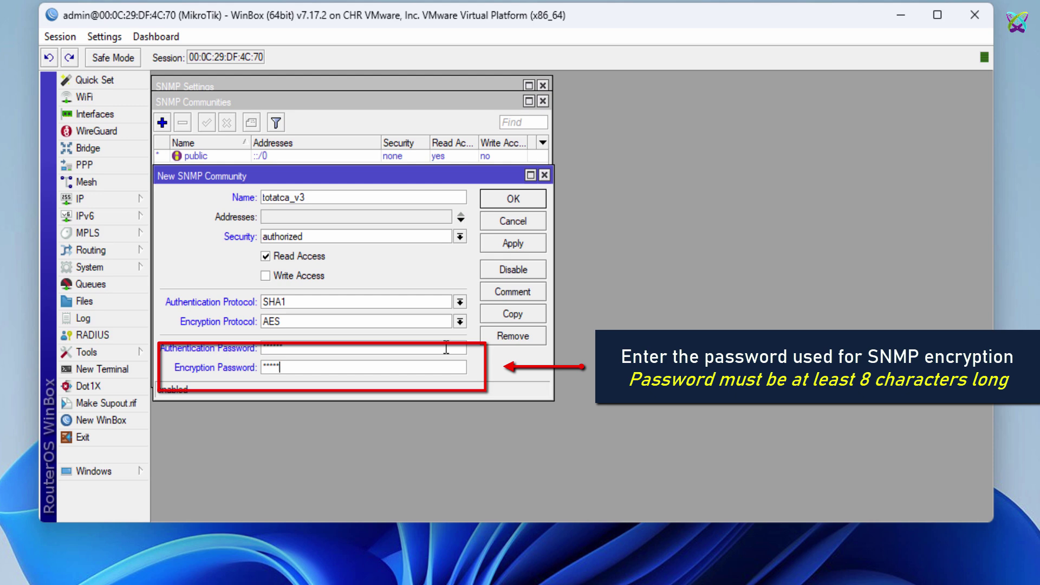
text(*)
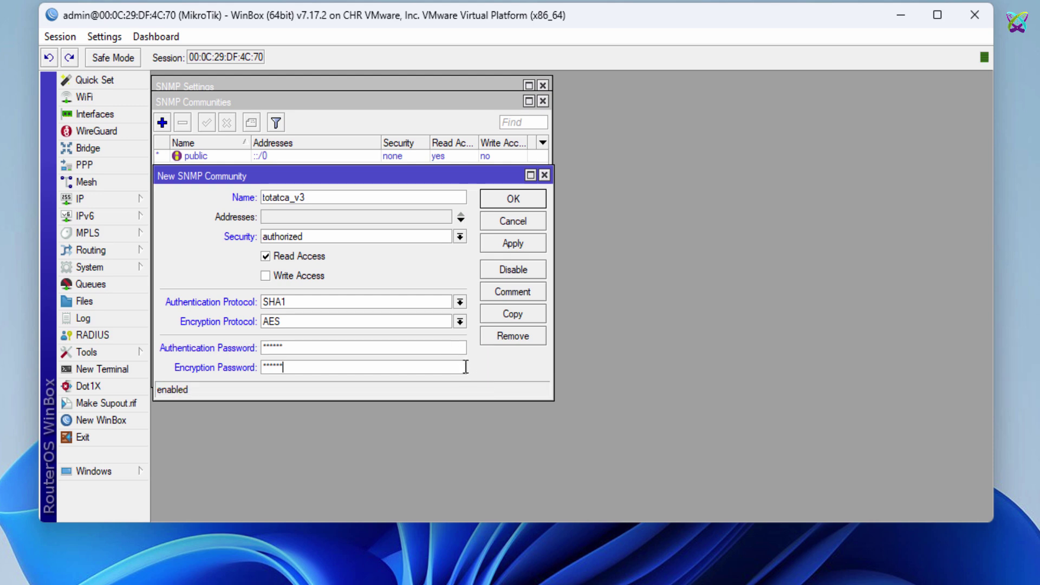
click(512, 245)
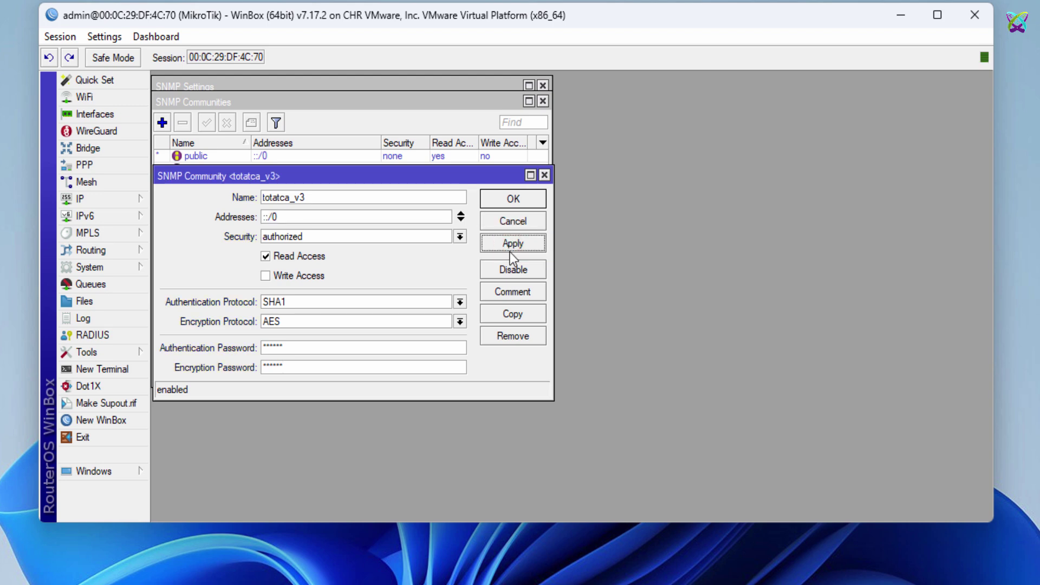
click(510, 200)
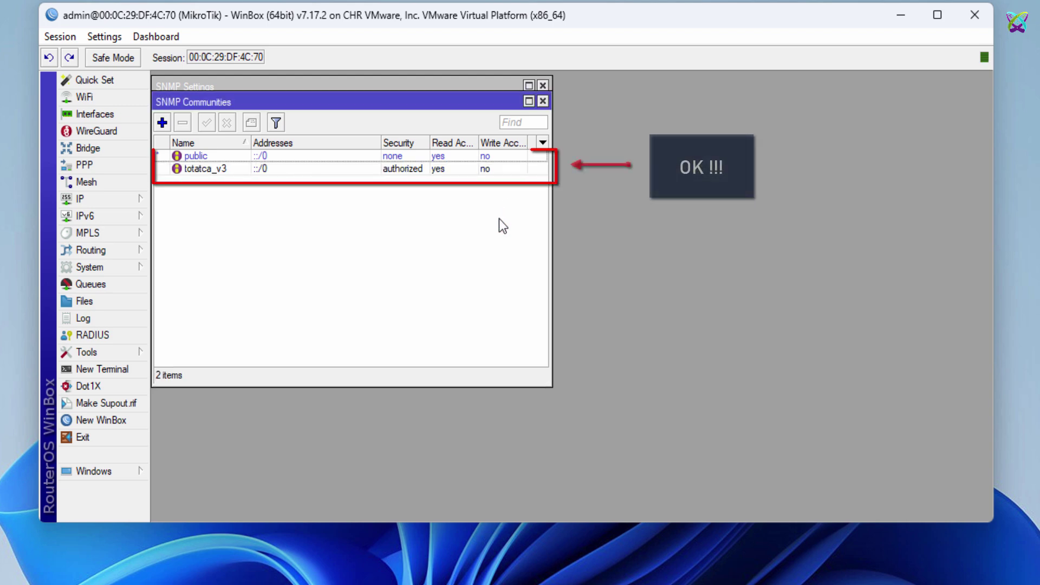
click(203, 170)
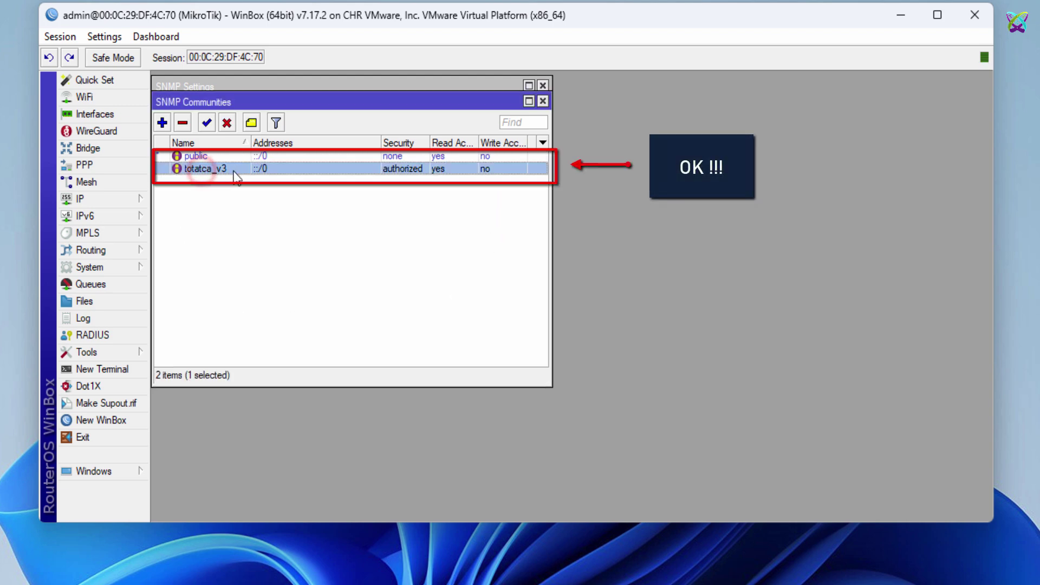
click(543, 102)
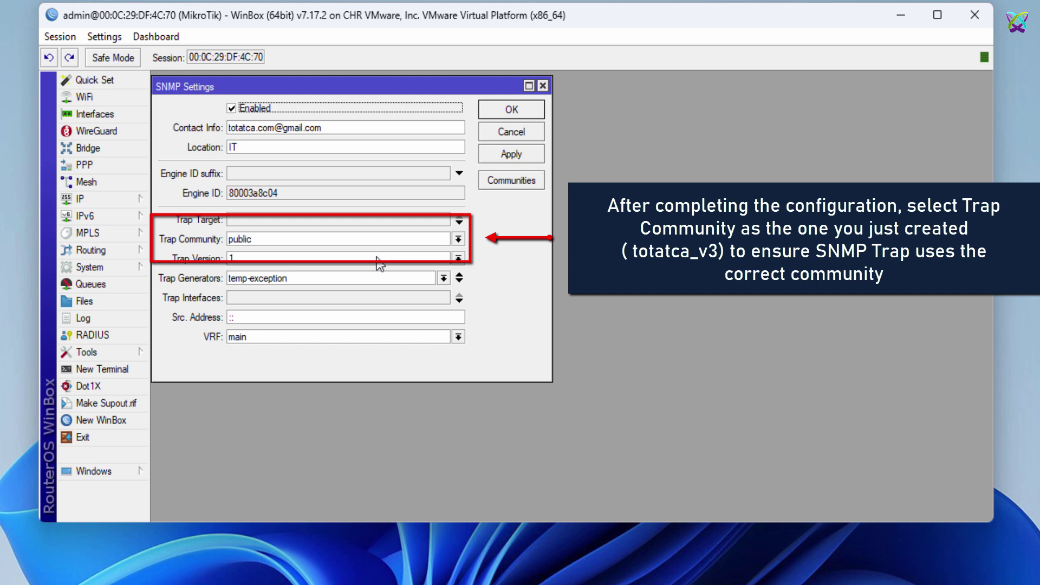
Step: Set the trap community to totatca_v3 and trap version to 3, and apply
click(458, 240)
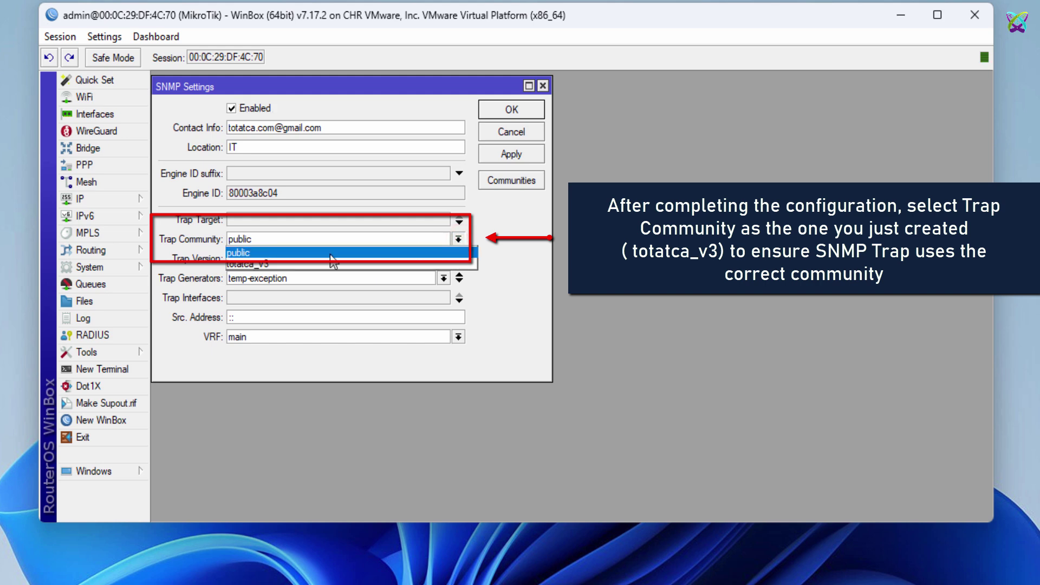
click(271, 266)
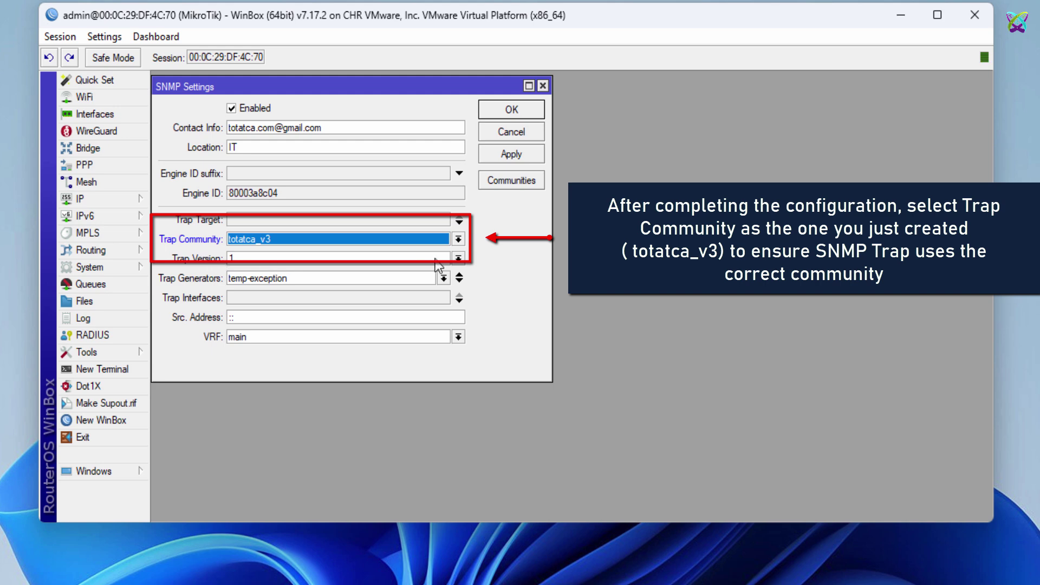
click(459, 258)
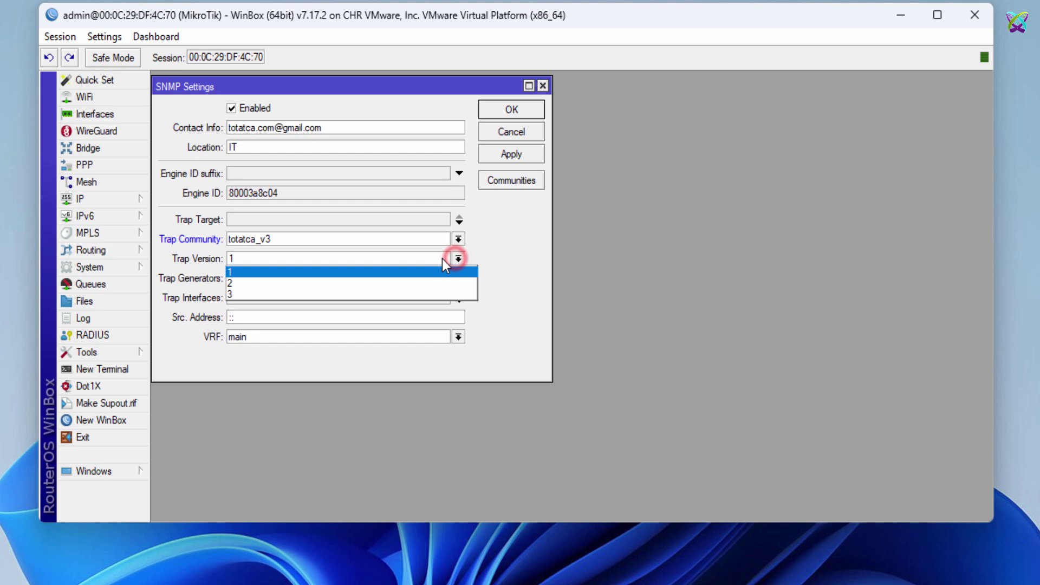
click(252, 291)
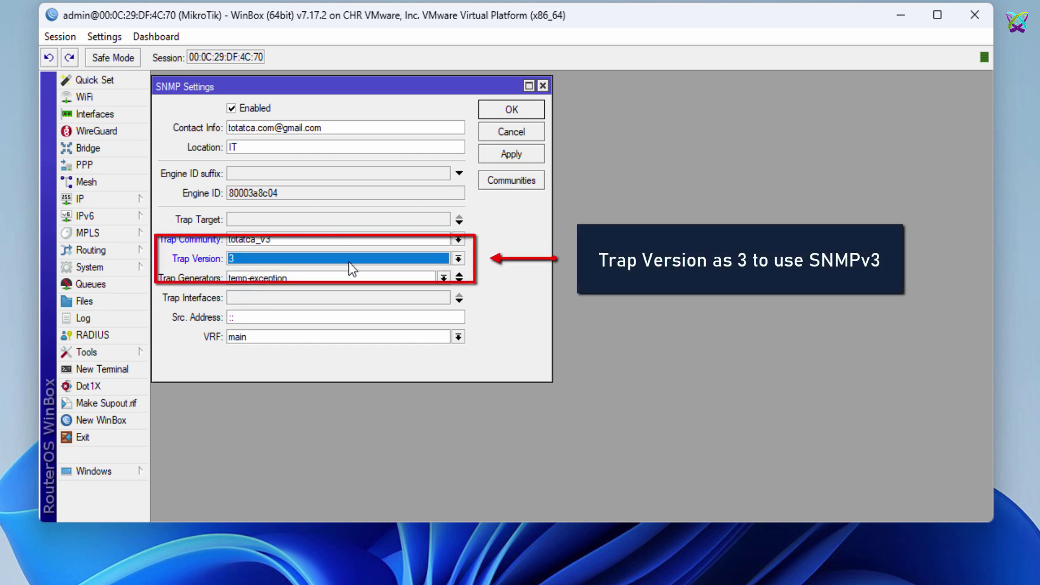
click(525, 160)
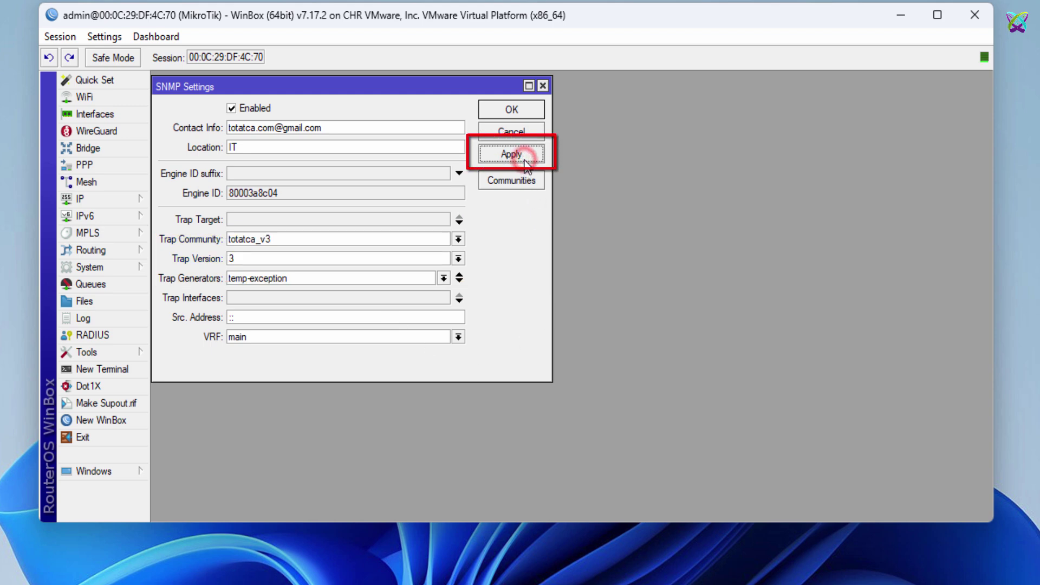